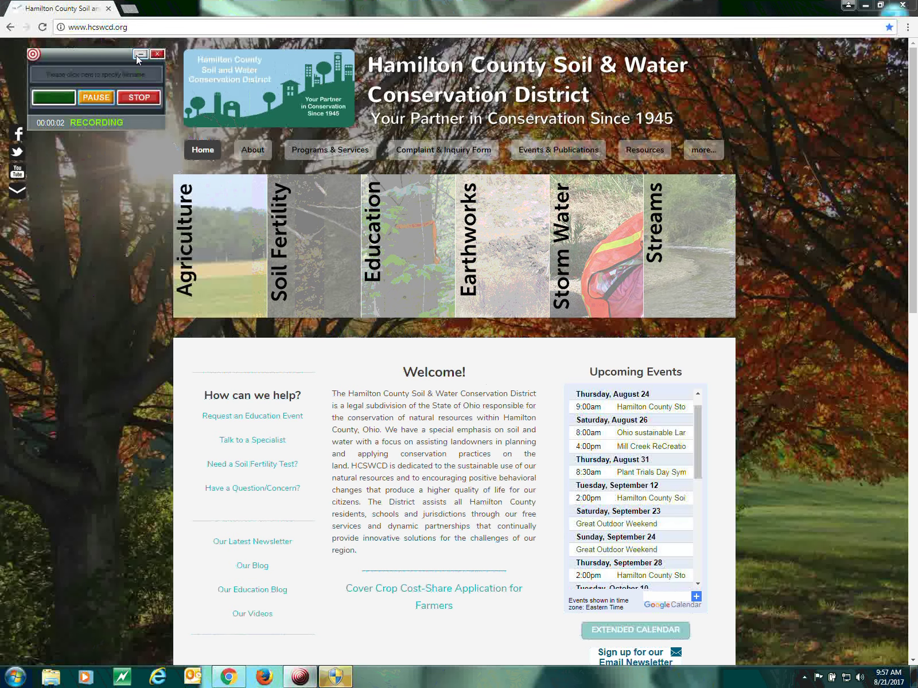
Select the Education tile in the Hamilton County SWCD home page banner
left_click(140, 54)
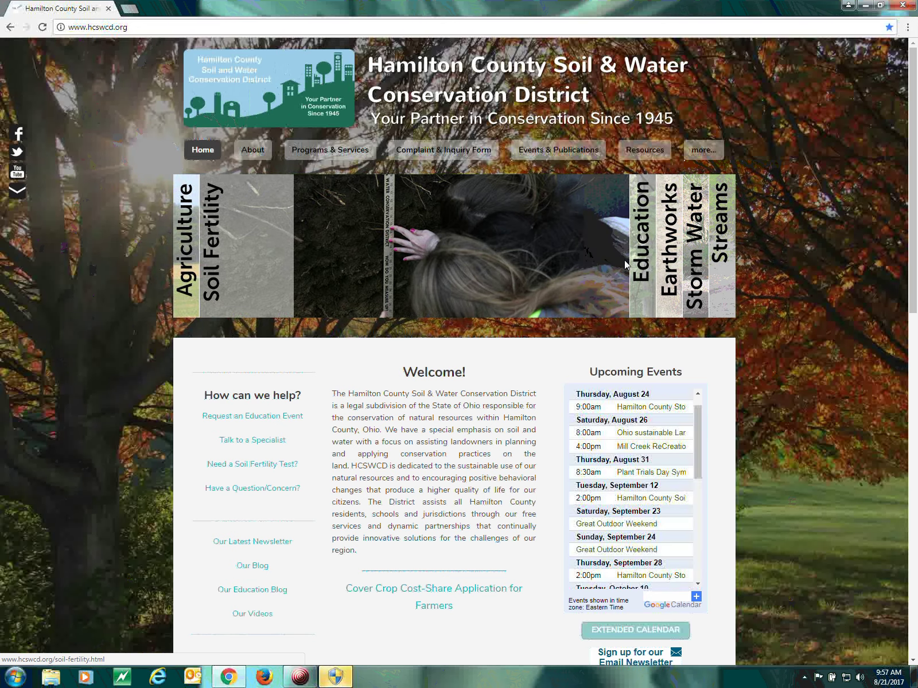
Open the Conservation Education page and bring its Welcome section and program links into view
left_click(254, 228)
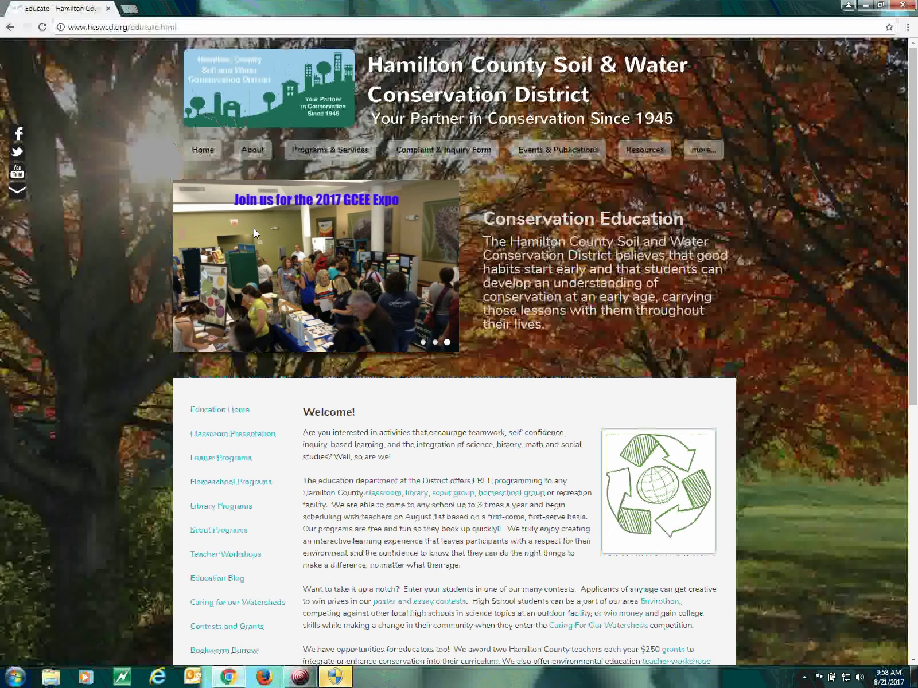
scroll(254, 229, "down", 2)
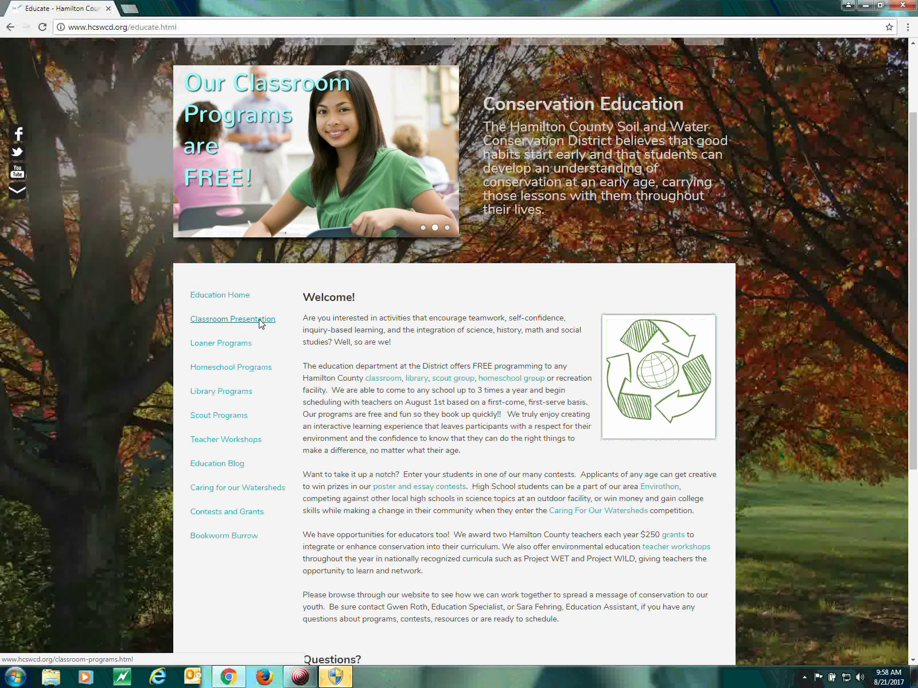
Go to Classroom Presentation from the left navigation and view its scheduling steps
left_click(258, 319)
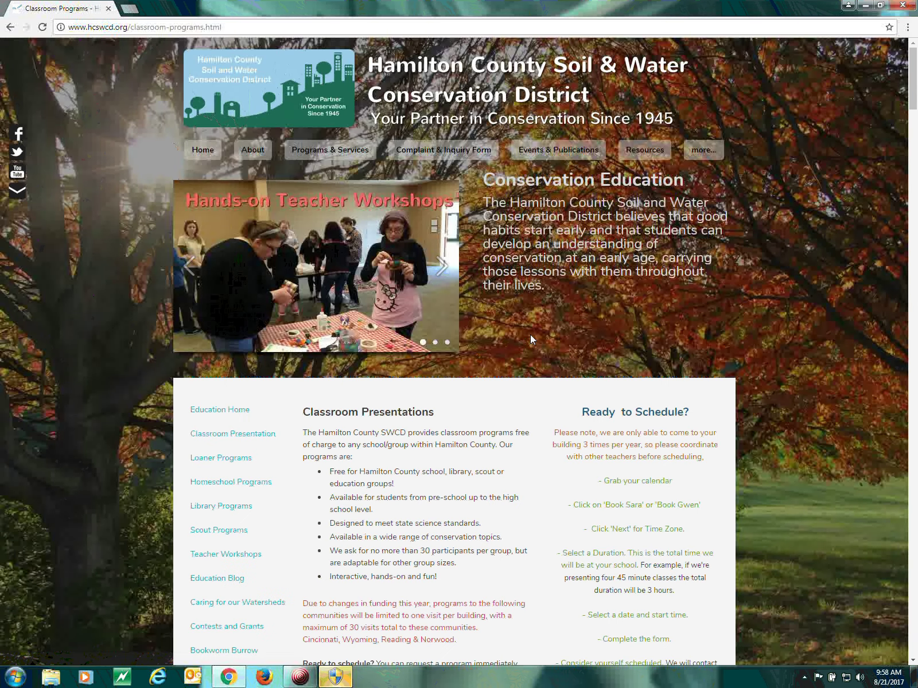
scroll(530, 334, "down", 1)
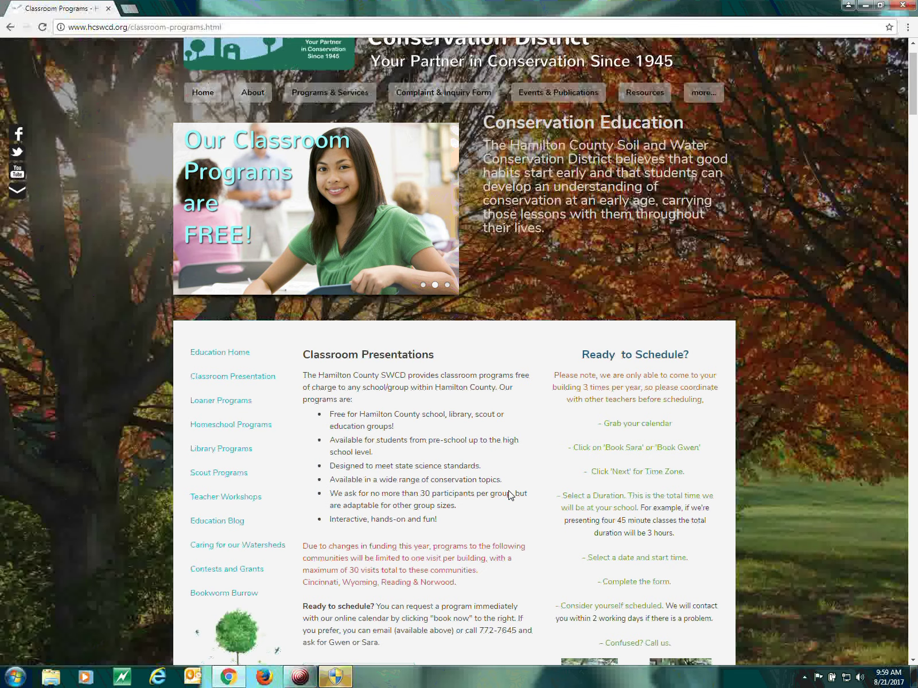
Scroll through the PreK-2 program descriptions, starting with A Frog's Life (Cycle)!, and back up
scroll(510, 494, "down", 4)
scroll(500, 491, "down", 6)
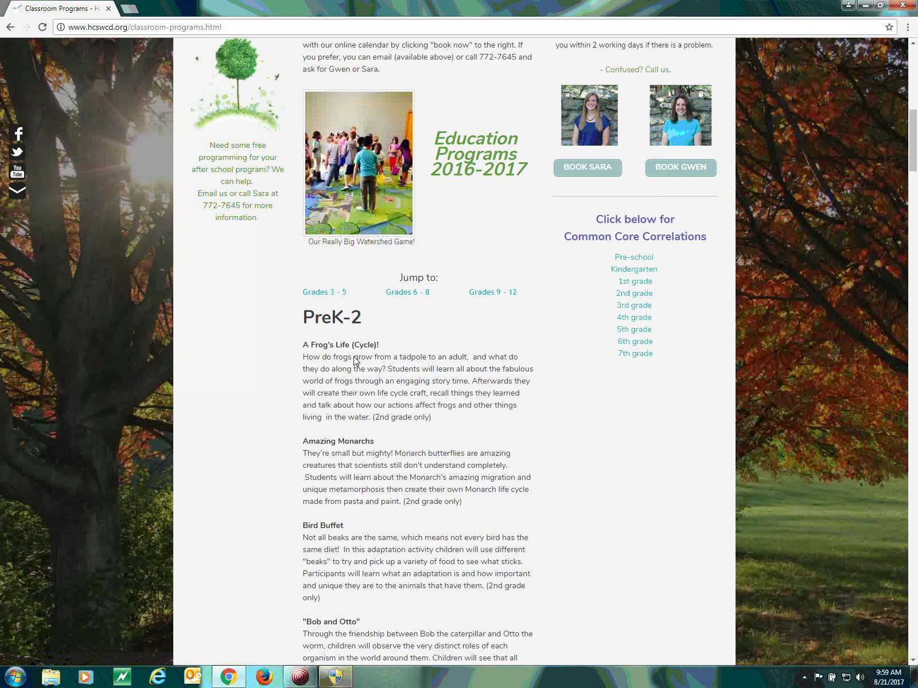
scroll(505, 374, "up", 1)
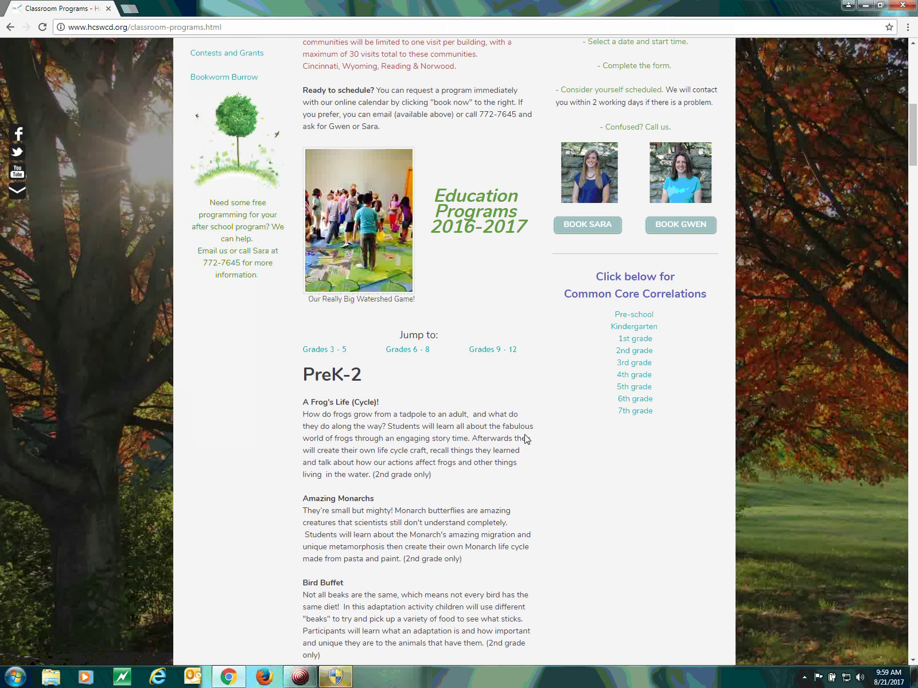
scroll(491, 427, "up", 3)
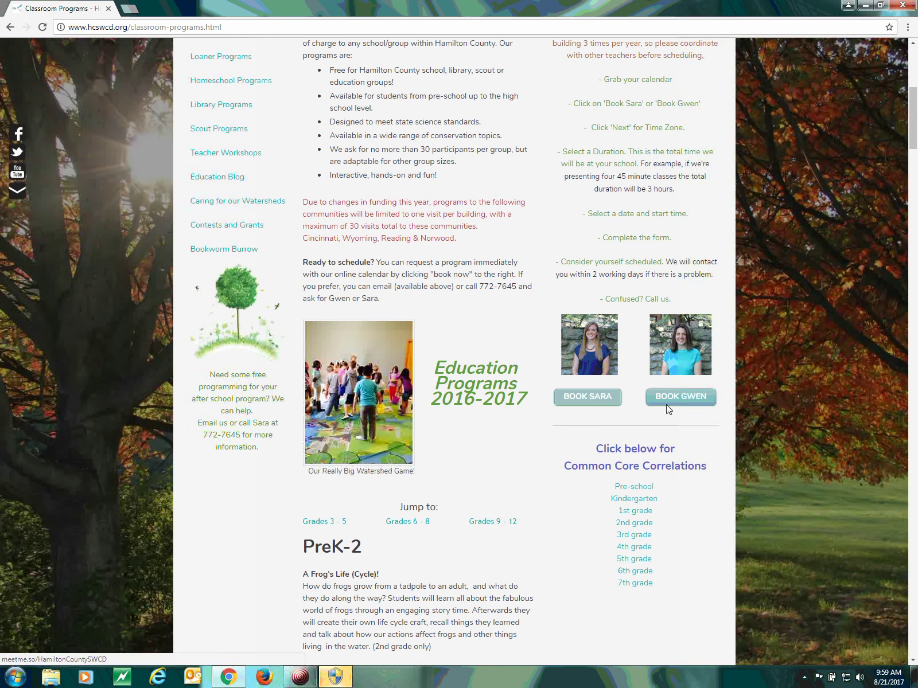
Open the education assistant's booking page and keep United States / Eastern time as the time zone
left_click(587, 397)
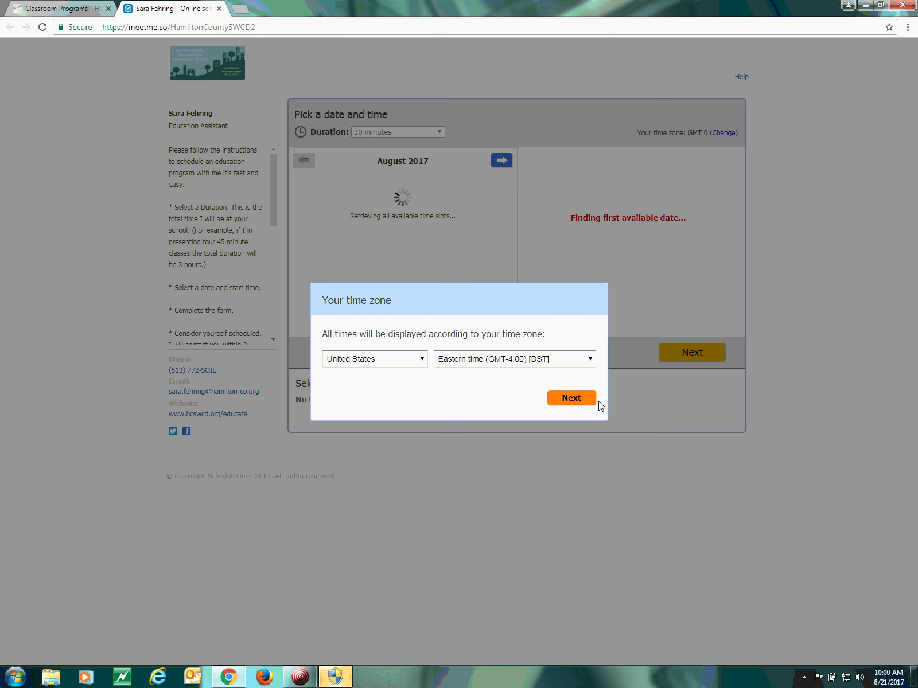
left_click(586, 401)
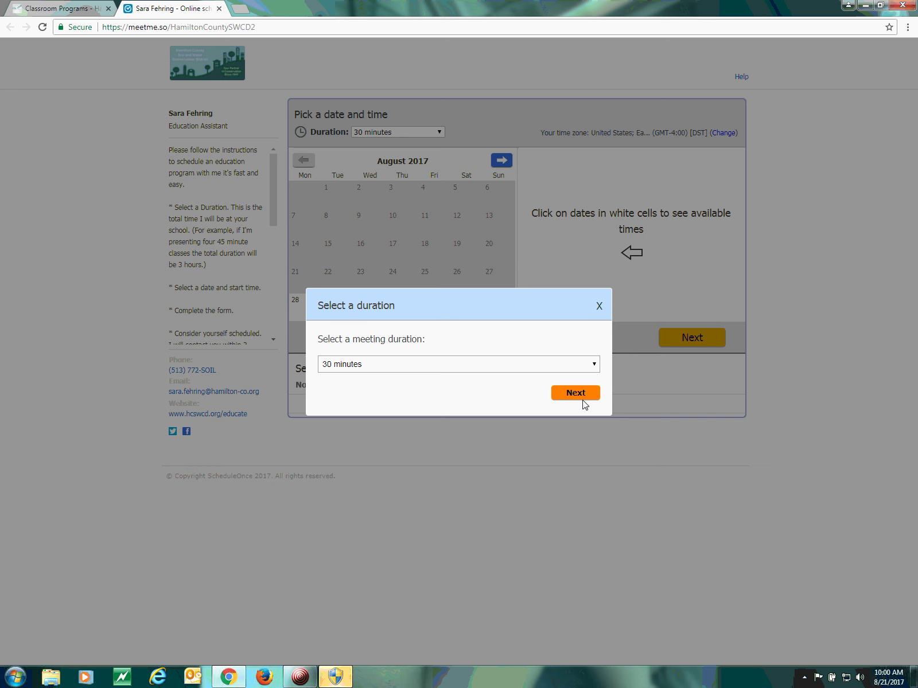
Choose 90 minutes as the meeting duration and continue to the date calendar
left_click(588, 368)
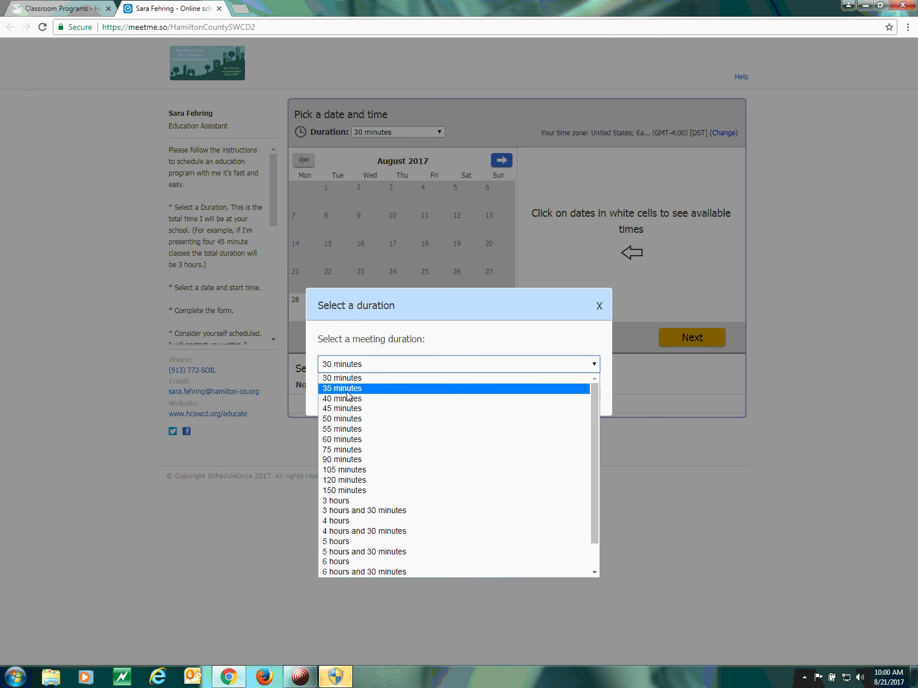
left_click(348, 379)
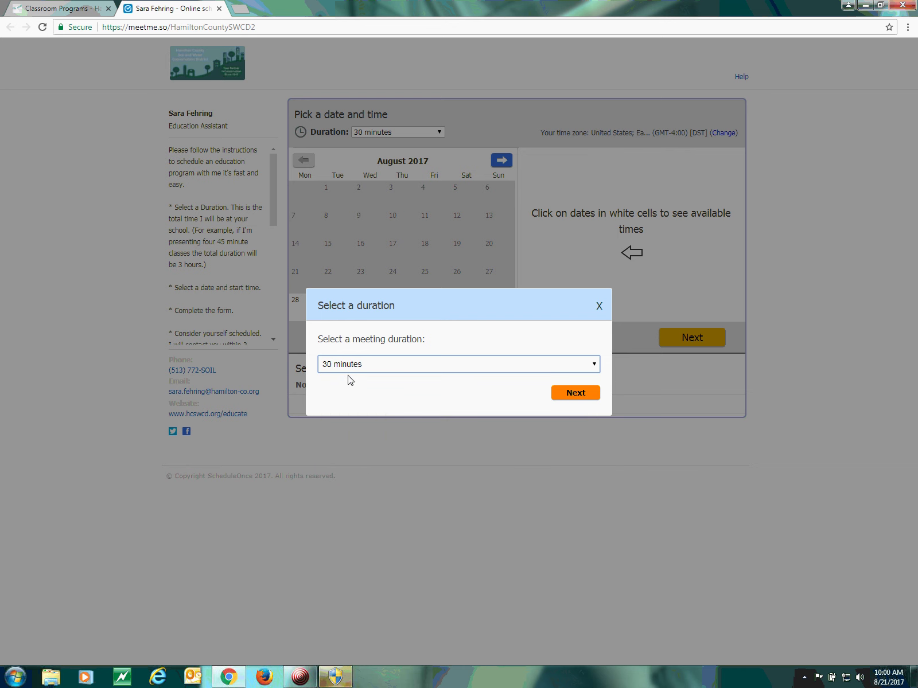
left_click(348, 371)
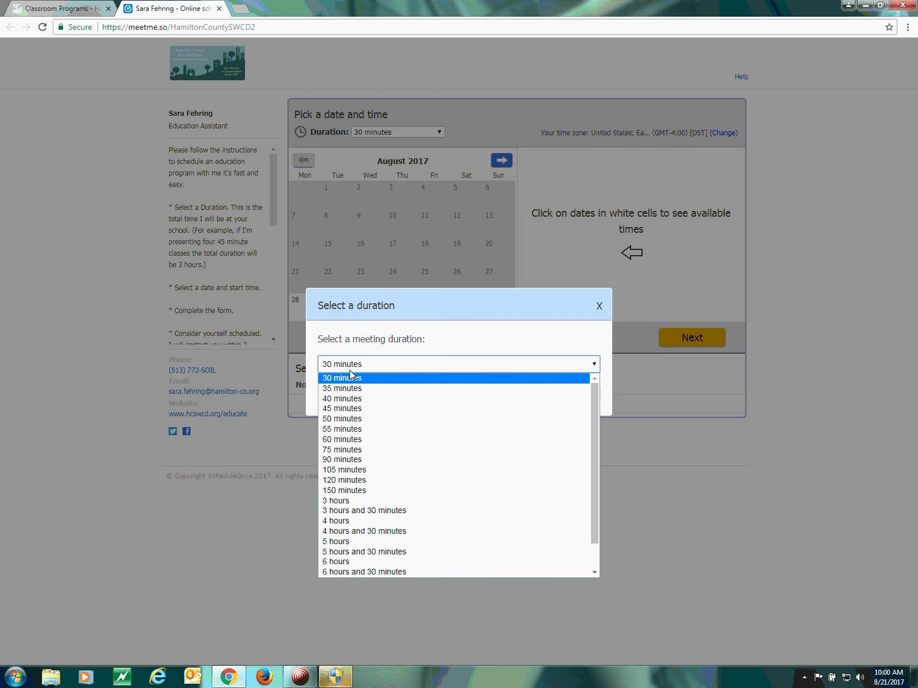
left_click(343, 437)
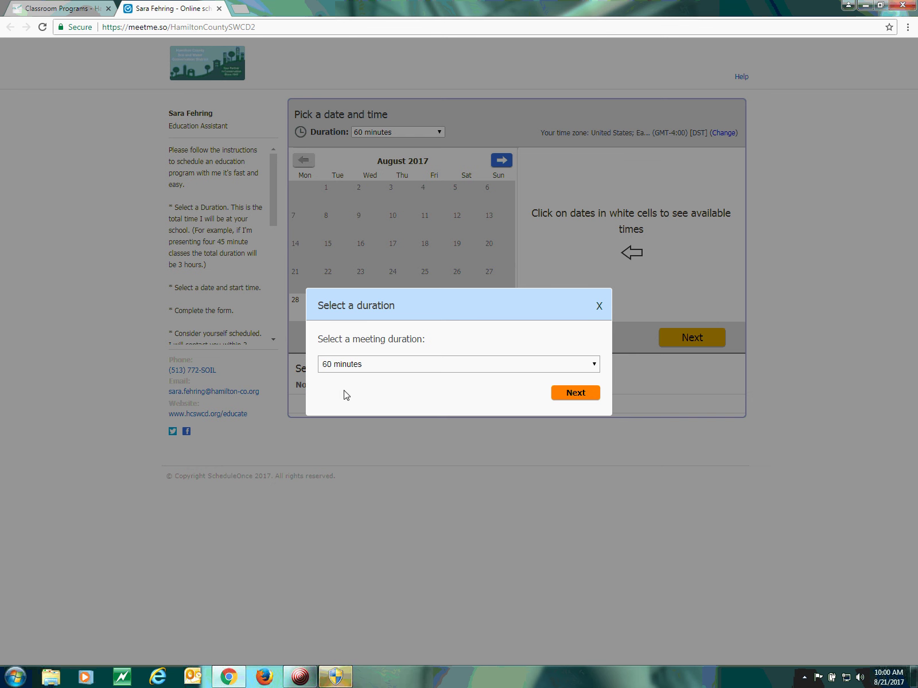
left_click(338, 366)
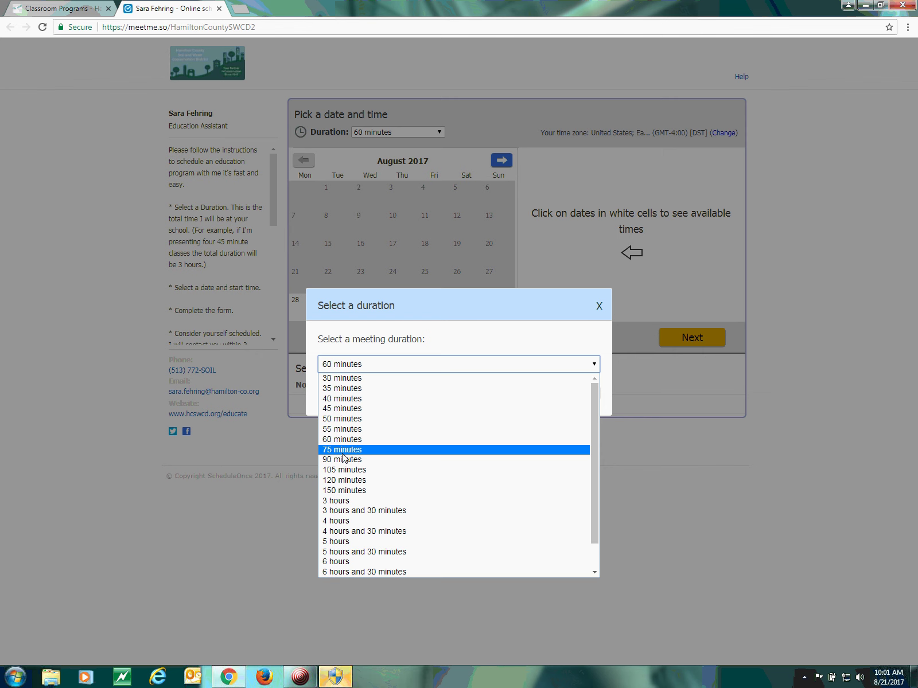
left_click(343, 459)
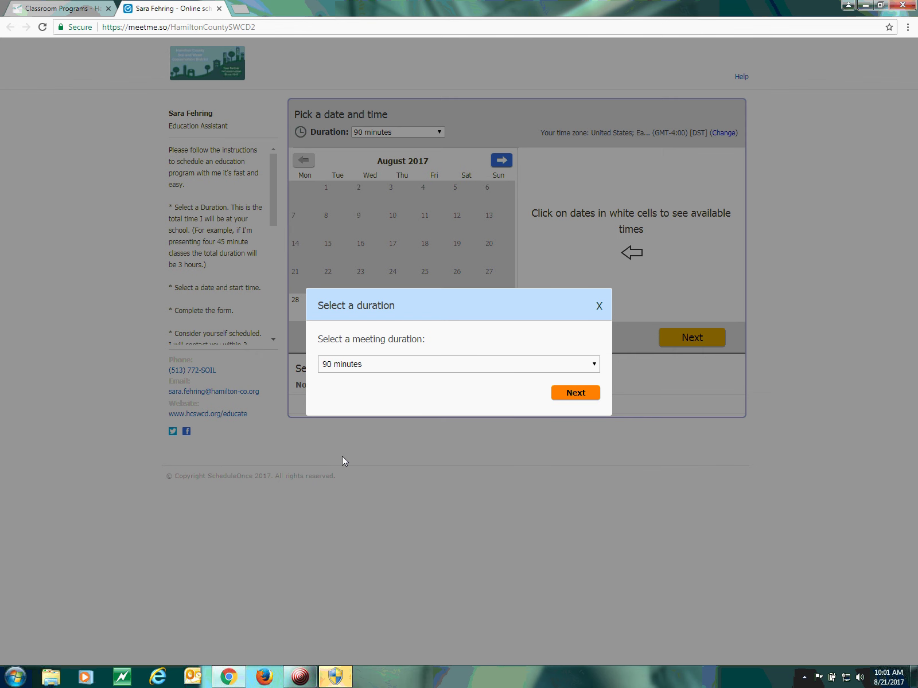
left_click(576, 393)
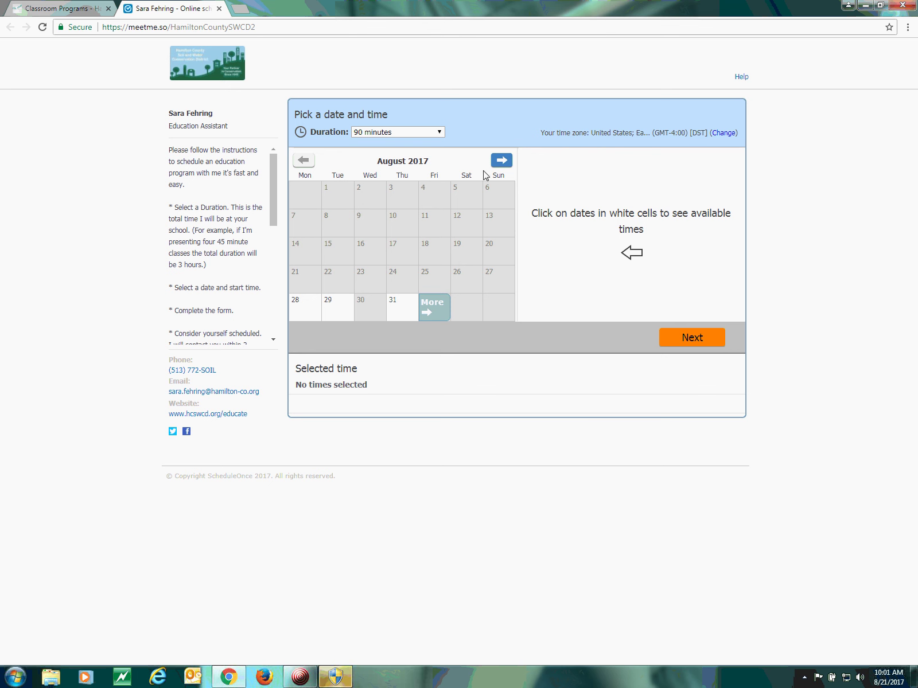
Advance the availability calendar from August to November 2017
left_click(496, 161)
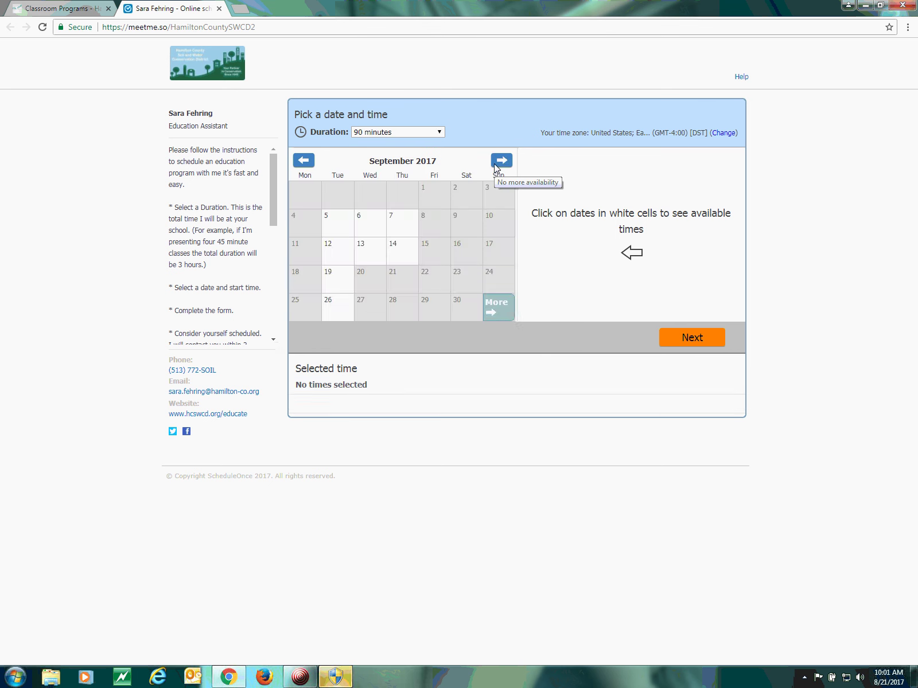
left_click(497, 161)
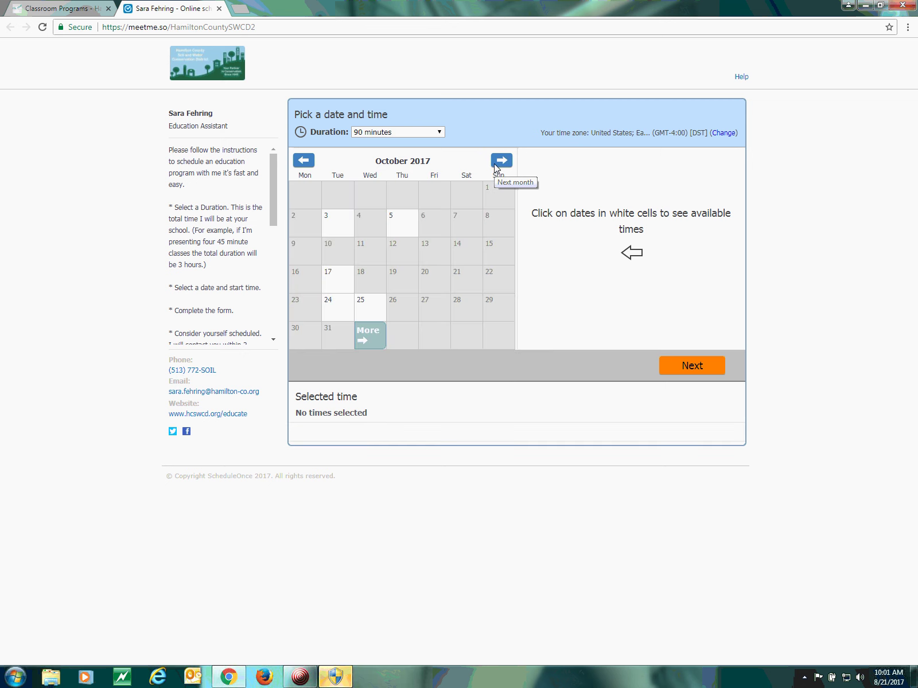
left_click(497, 161)
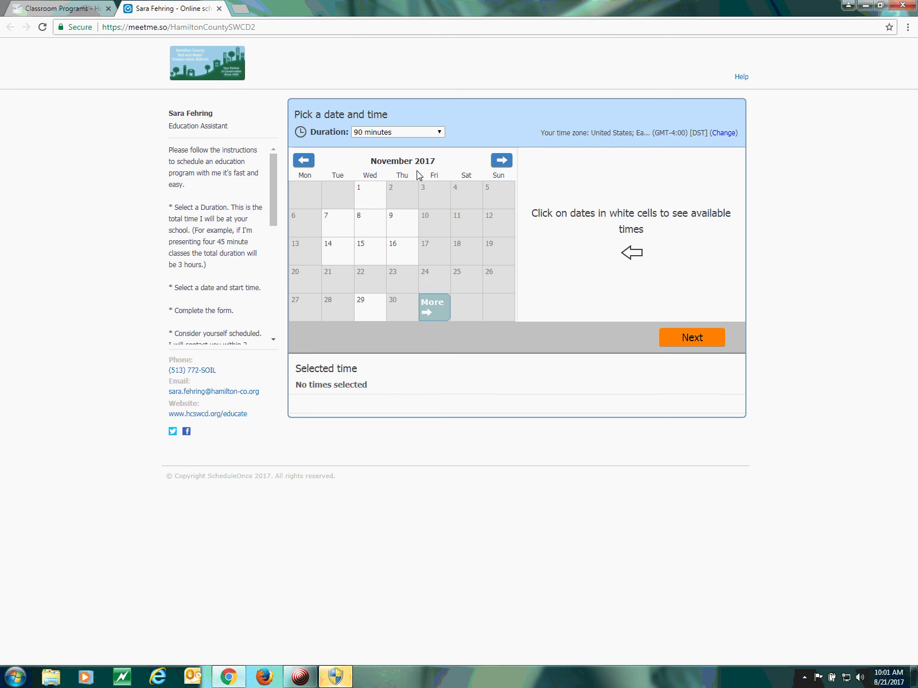
Book Wednesday, Nov 29, 2017 at 11:00 AM–12:30 PM and continue to the information form
left_click(373, 310)
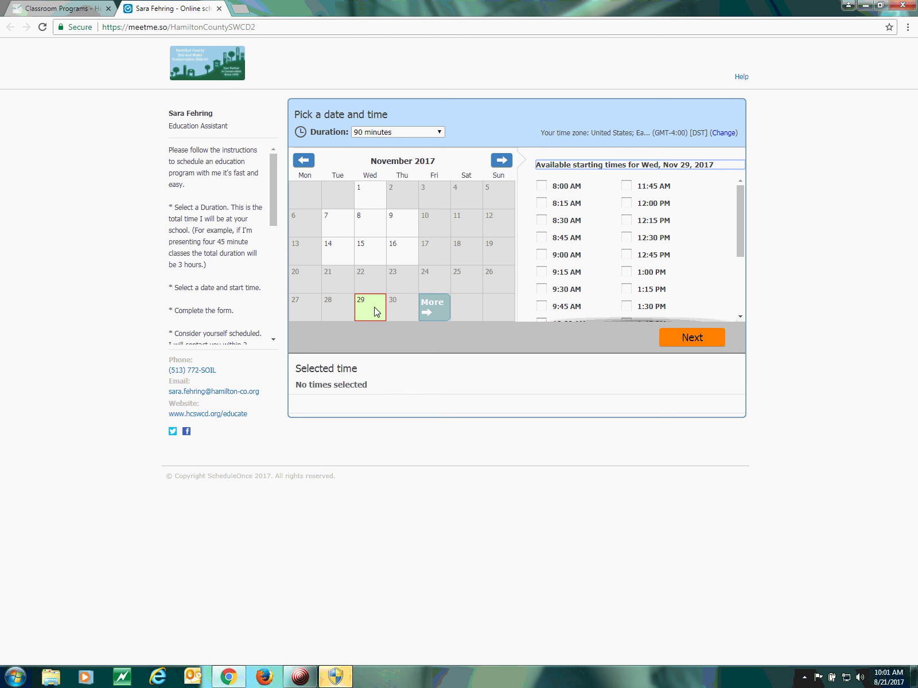
scroll(556, 241, "down", 2)
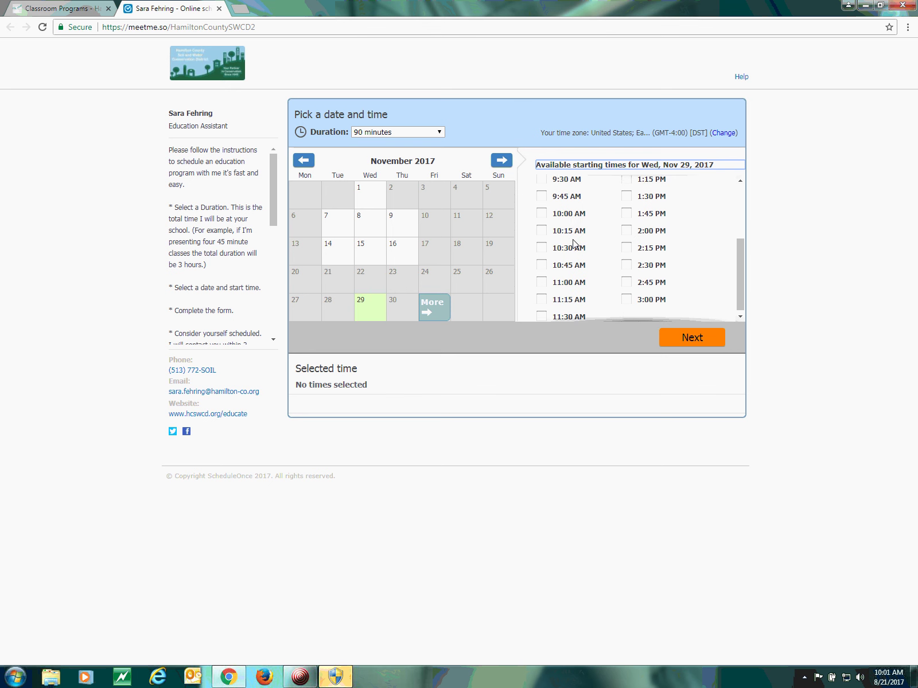
left_click(540, 280)
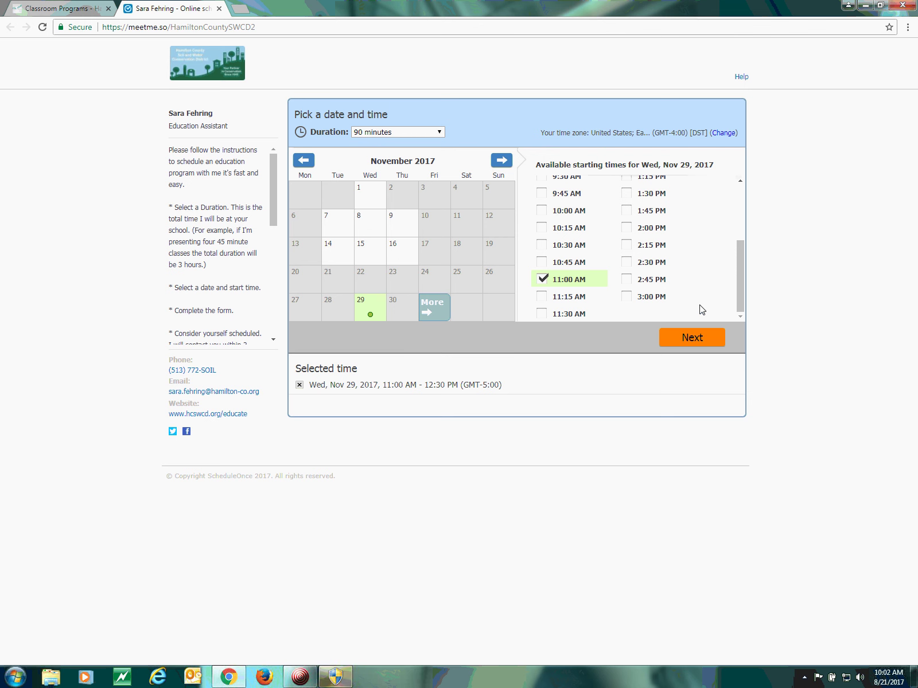
left_click(710, 341)
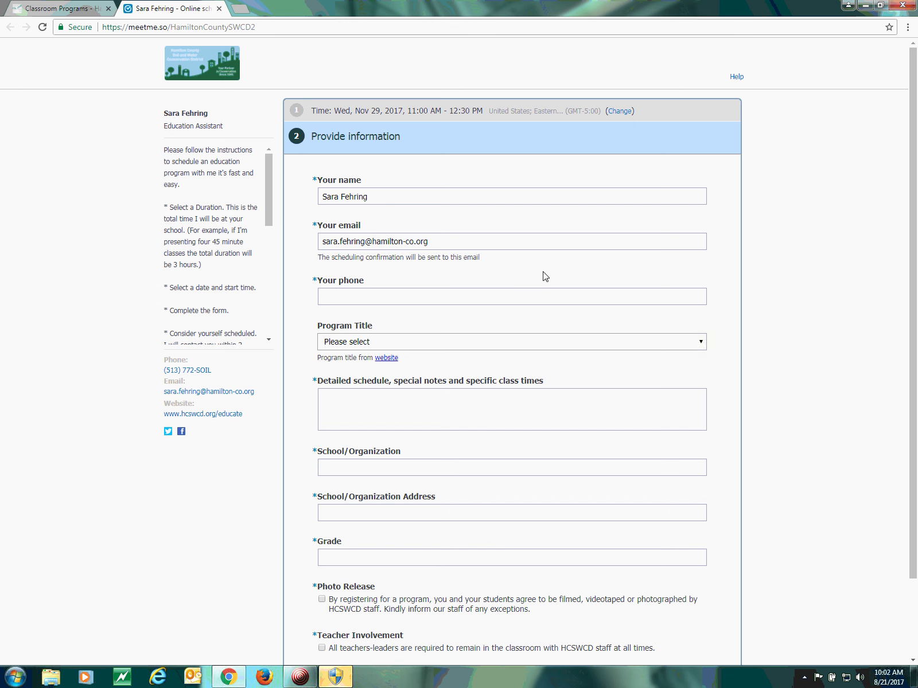
Enter the contact phone number and choose A Frog's Life (Cycle) (2nd-5th grade) as the Program Title
left_click(360, 302)
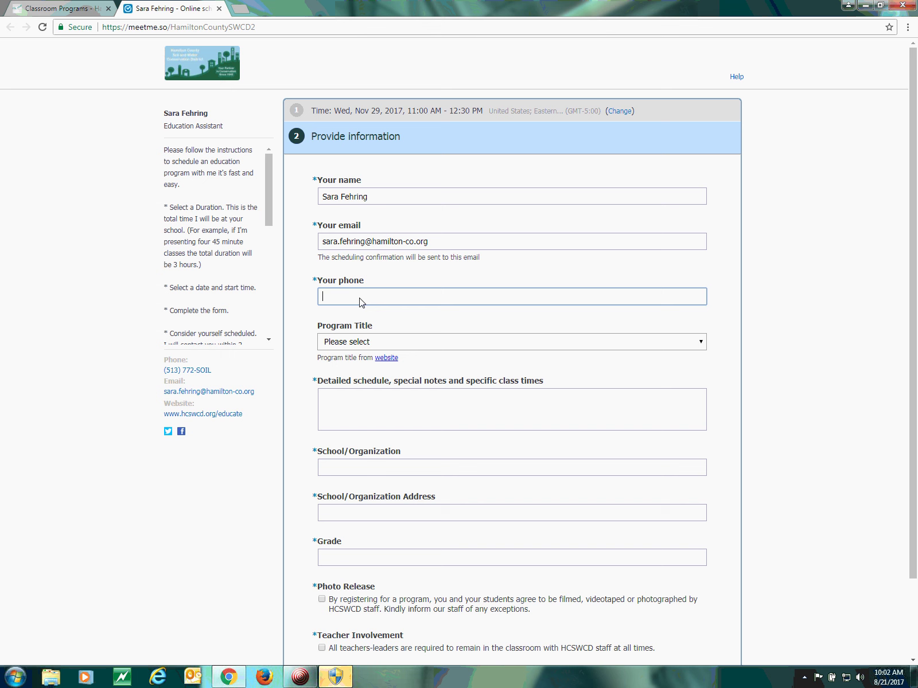
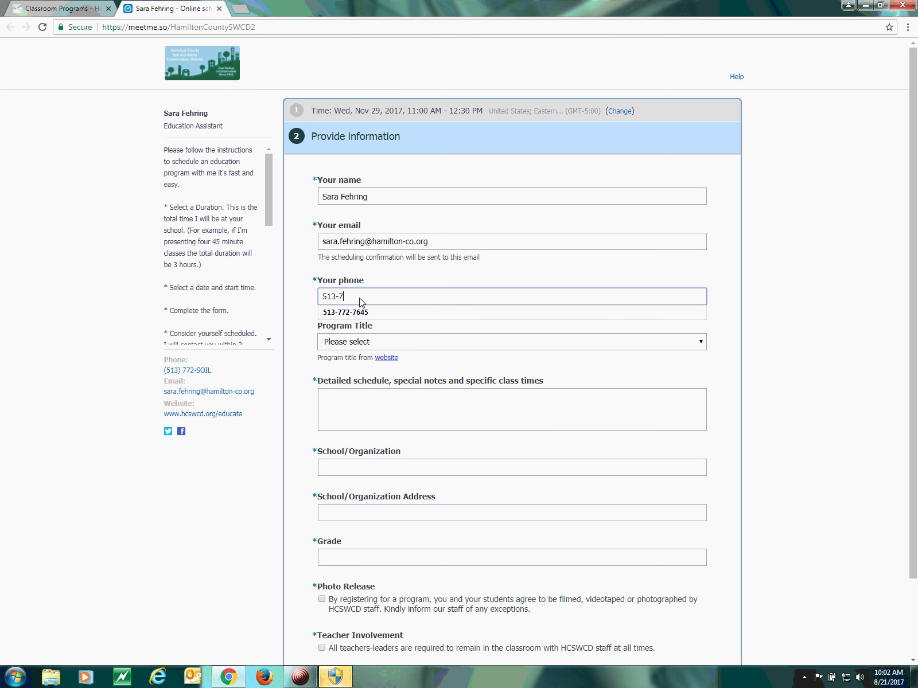
left_click(315, 311)
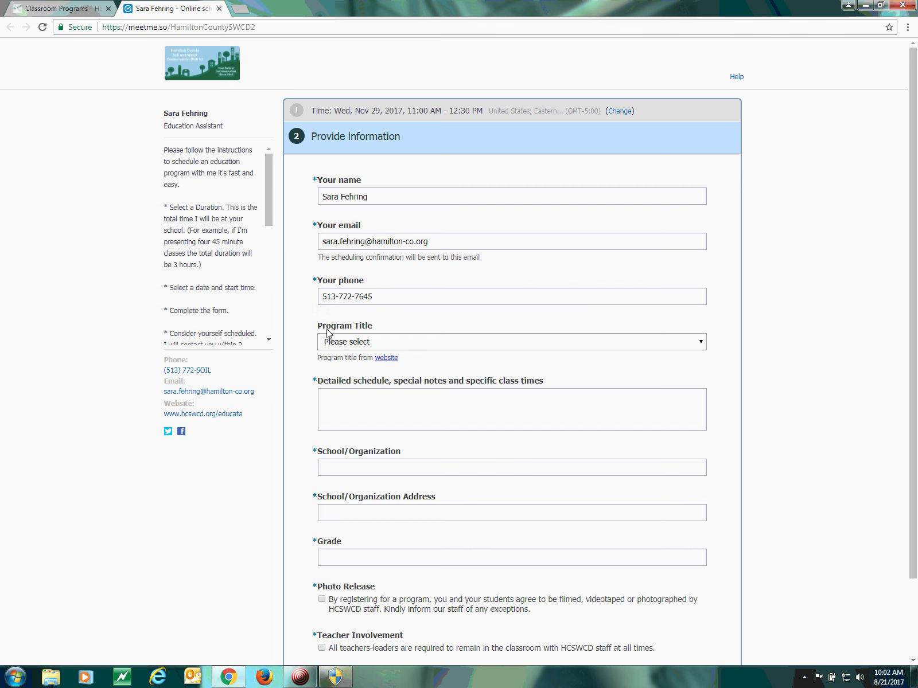
left_click(340, 342)
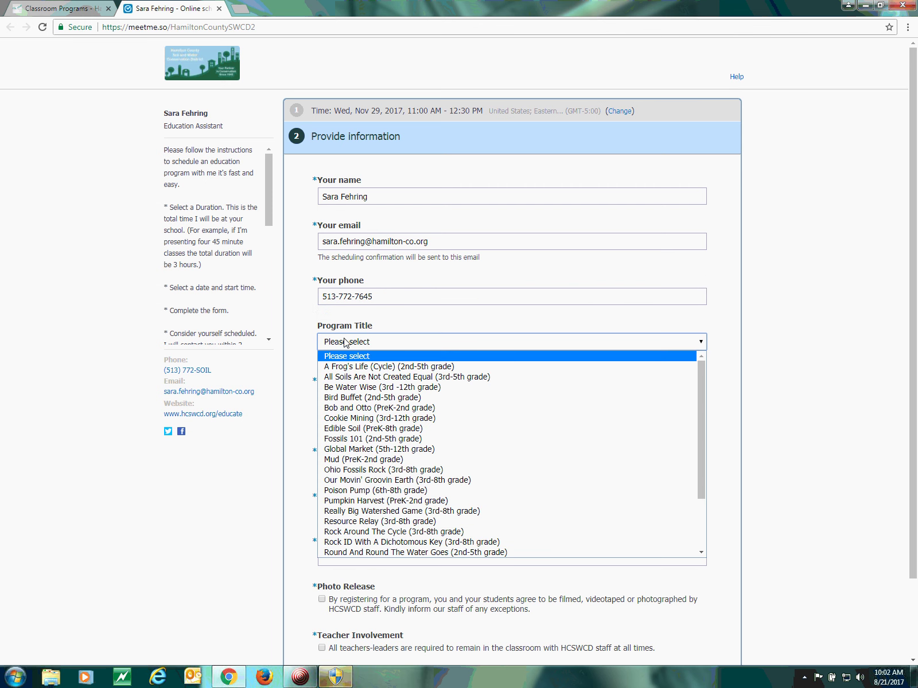
left_click(347, 367)
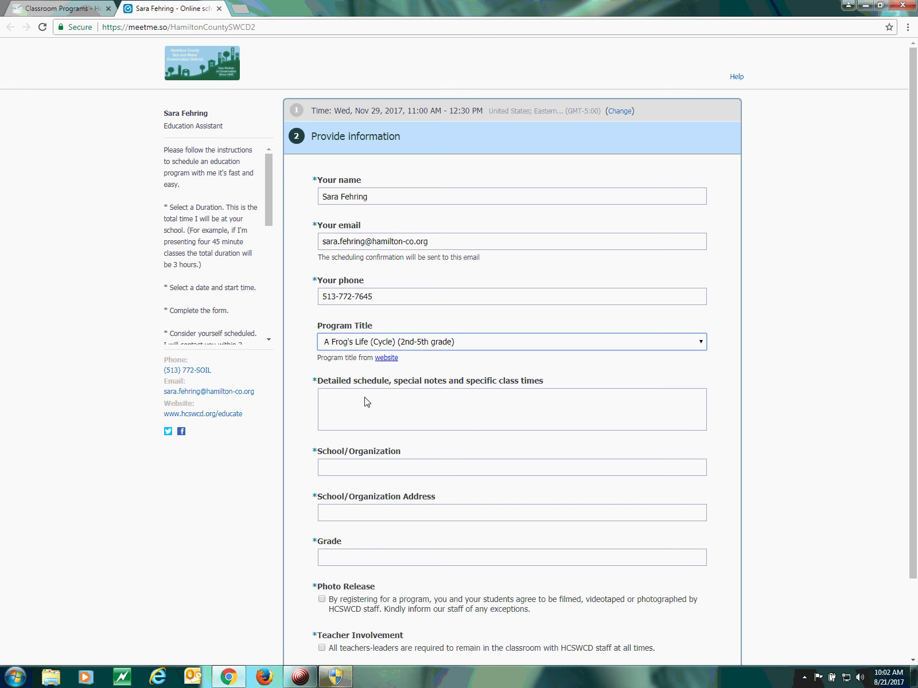
Write 'Class 1 11-11:30', 'Lunch 11:30 - 12' and 'Class 2 12:30' in the Detailed schedule box
left_click(368, 419)
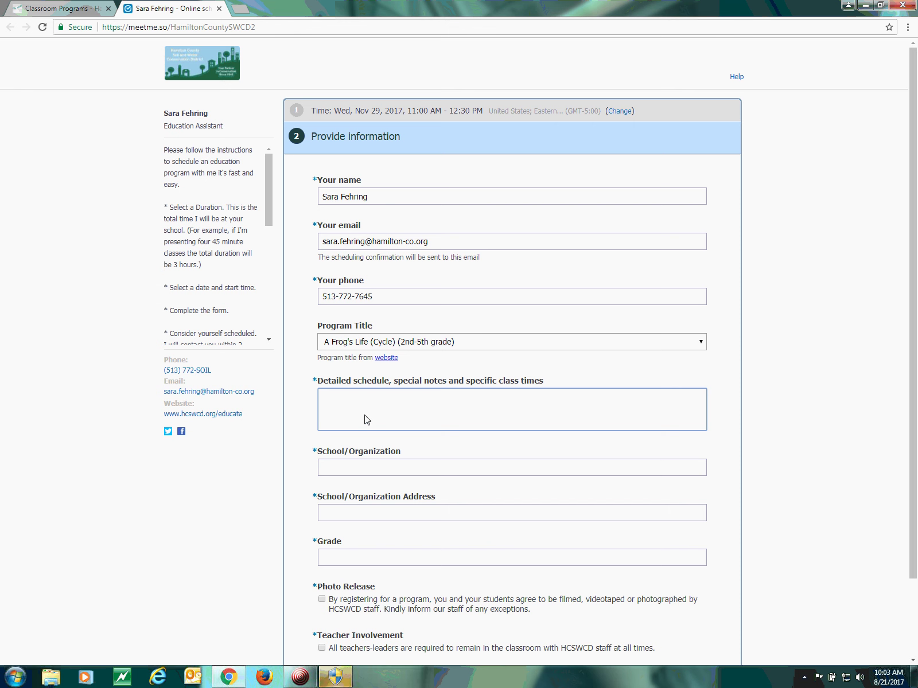
type("class ")
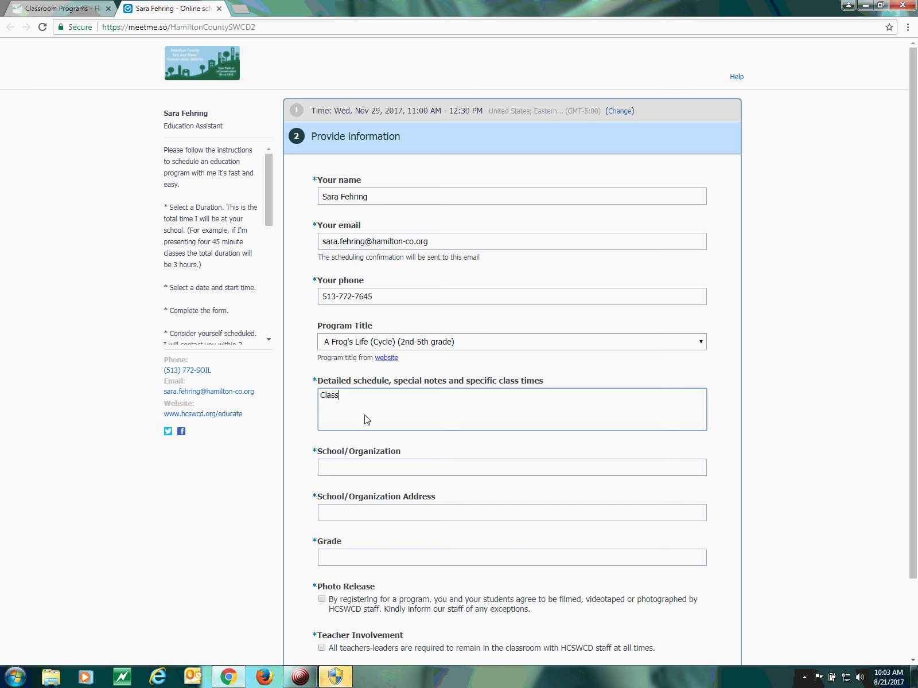
type("1 11-11:30")
key("Return")
type("Lunch 11:")
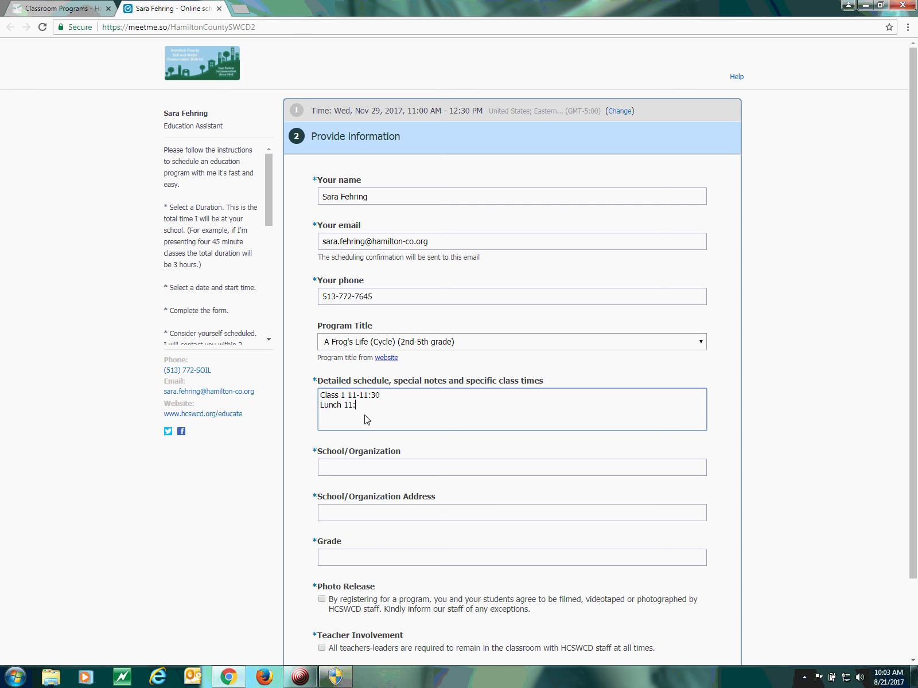
type("3012")
key("BackSpace")
key("BackSpace")
type("- 12 Cla")
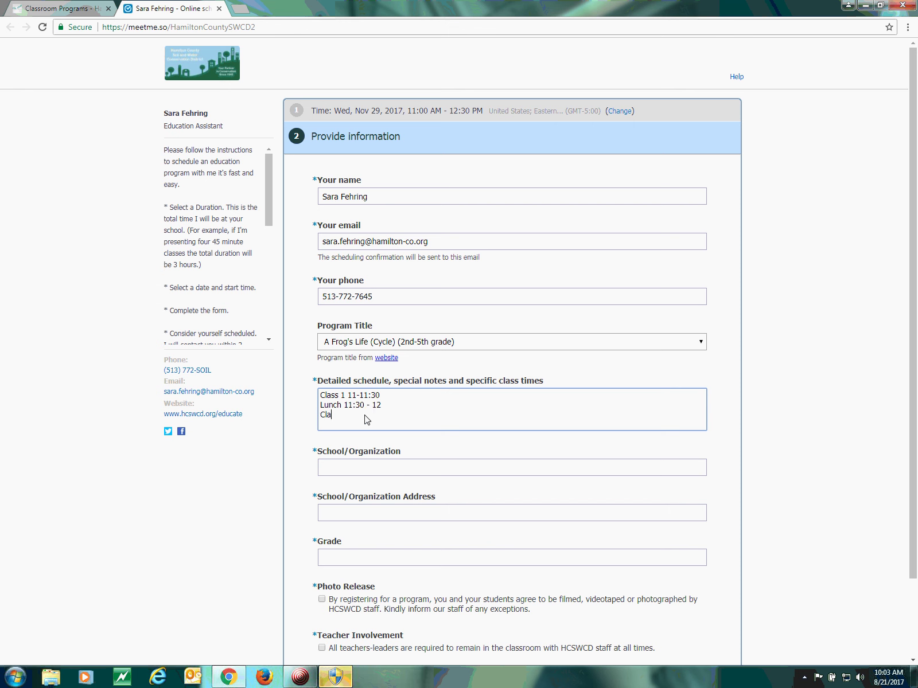
type("ss 2 12:30")
Enter HCSWCD as the school, fill in its street address, and set grade to 2nd
left_click(345, 475)
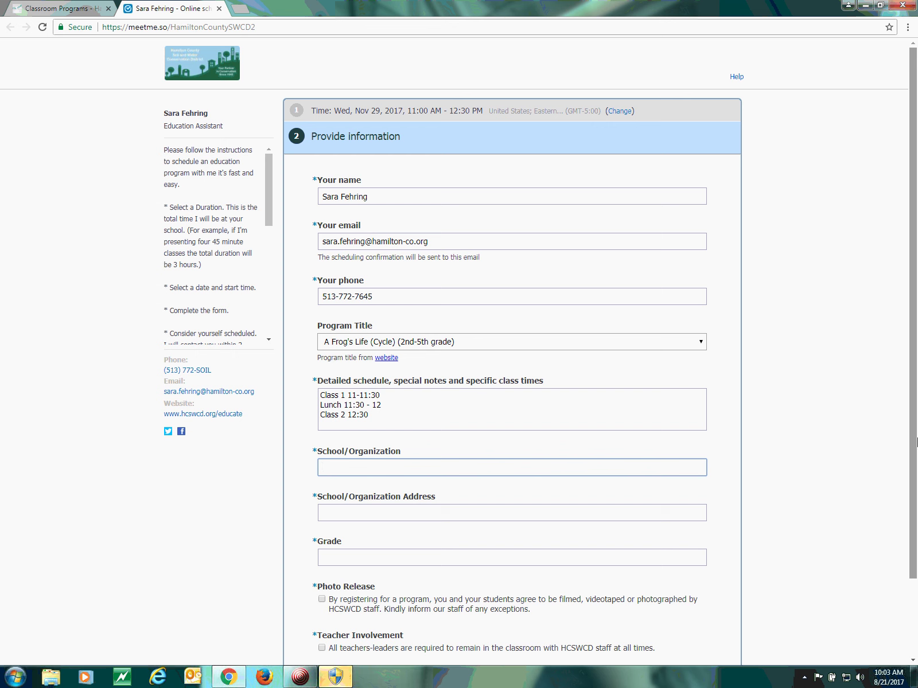
type("HCSWCD")
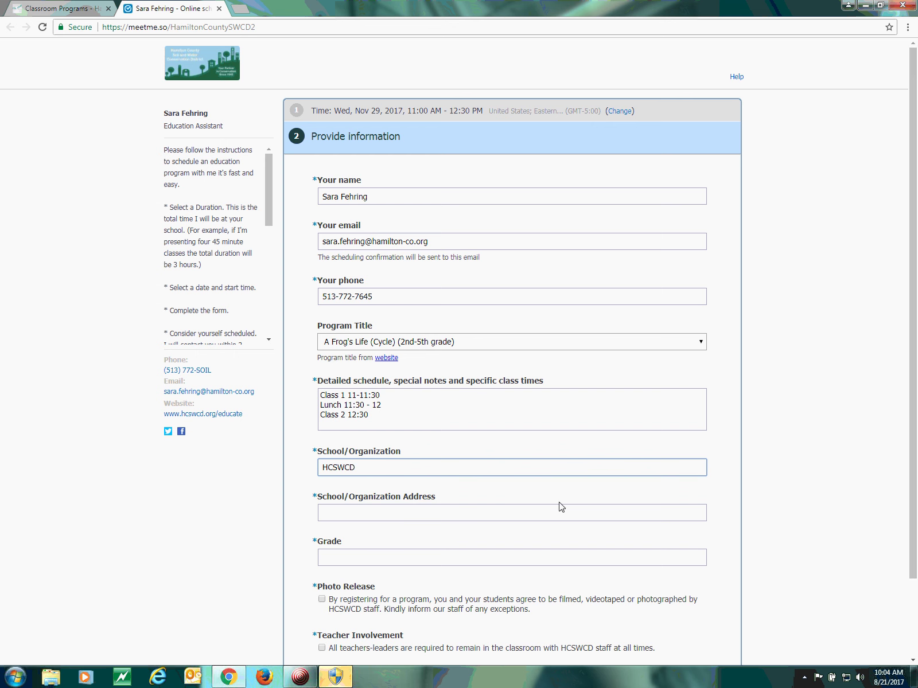
left_click(528, 514)
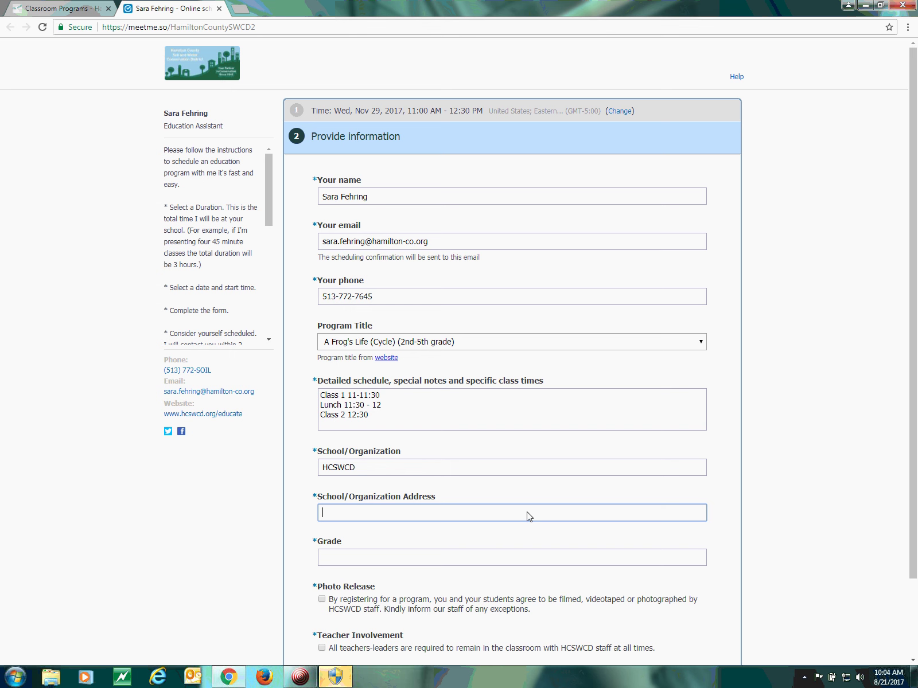
type("1325 ")
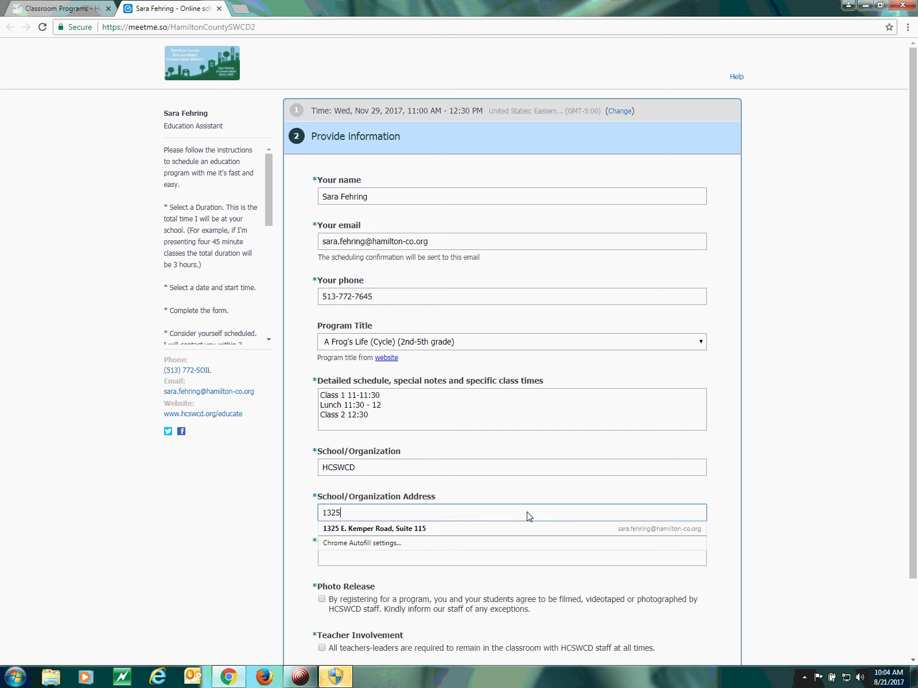
type("e. kEMPER RA")
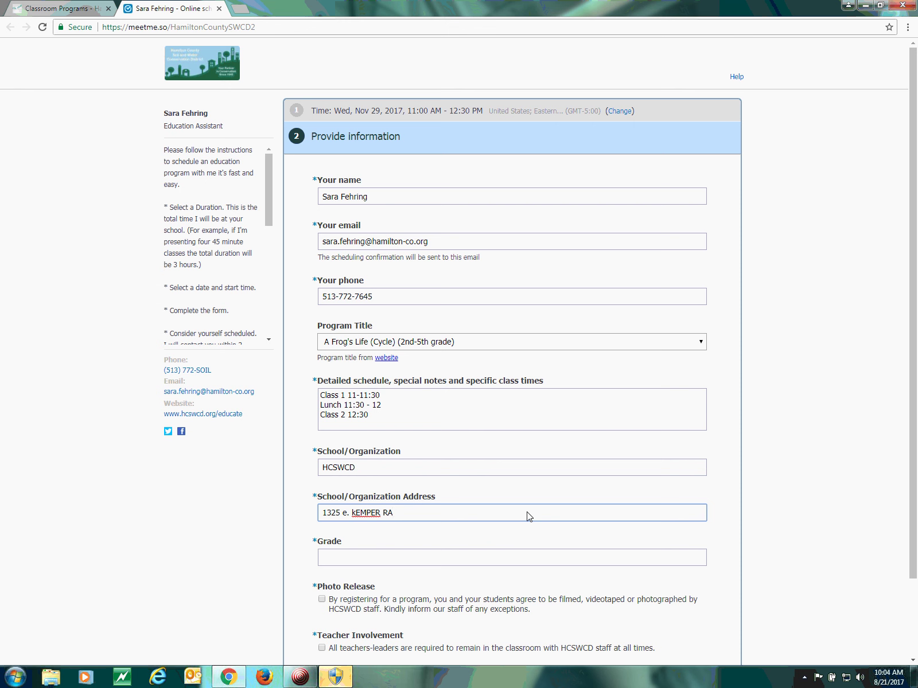
key("BackSpace")
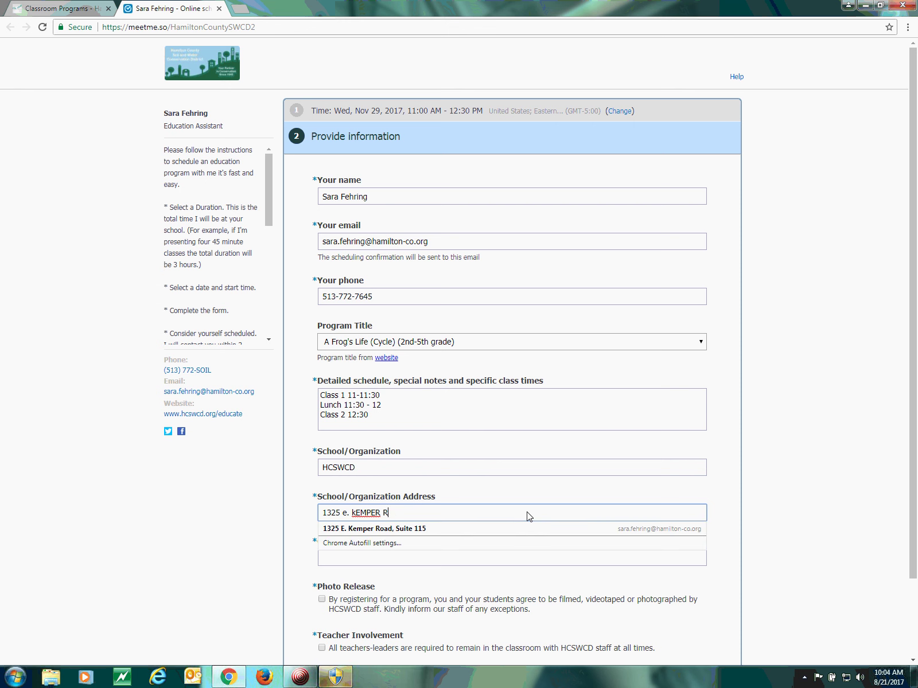
type("OAD")
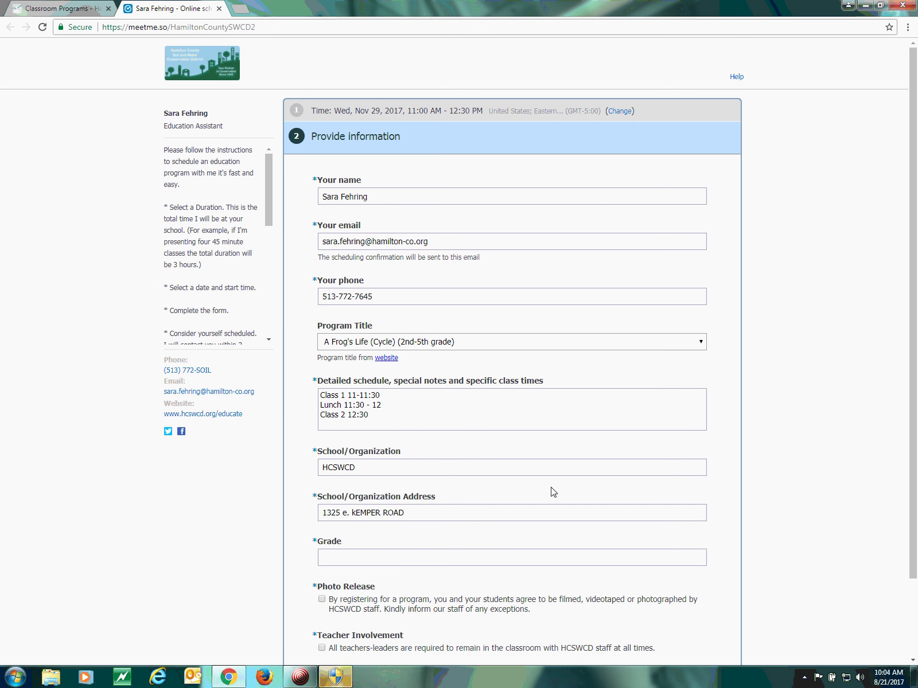
left_click(379, 559)
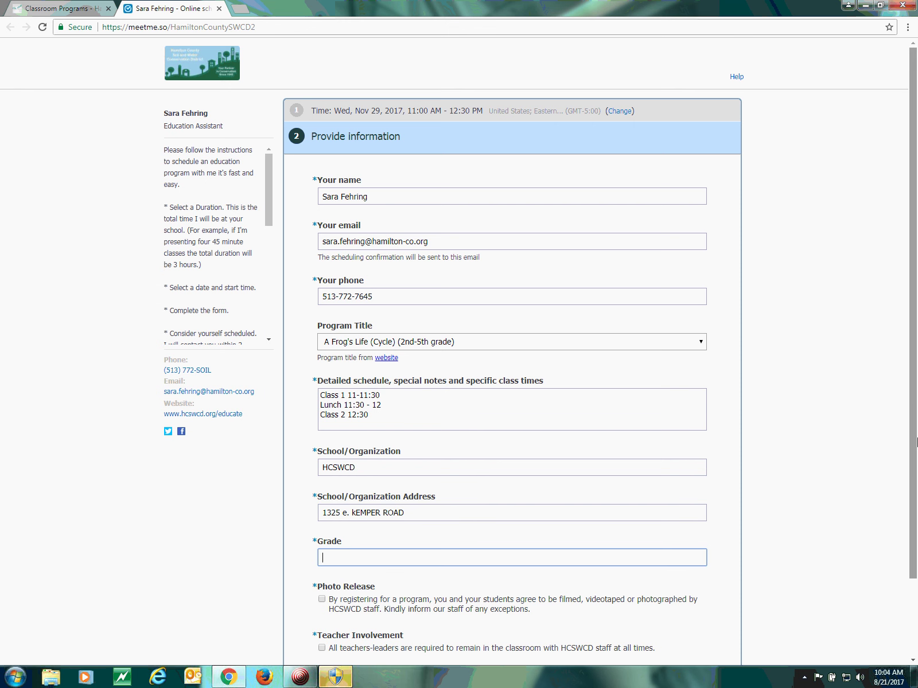
type("2nd")
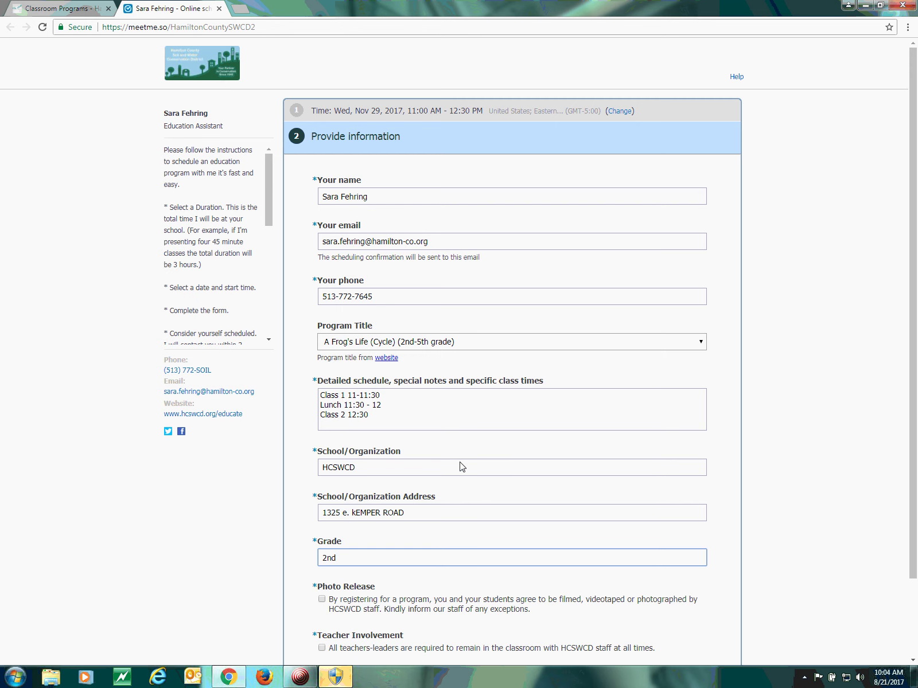
Check the Photo Release and Teacher Involvement agreement boxes
scroll(454, 470, "down", 1)
scroll(453, 501, "down", 1)
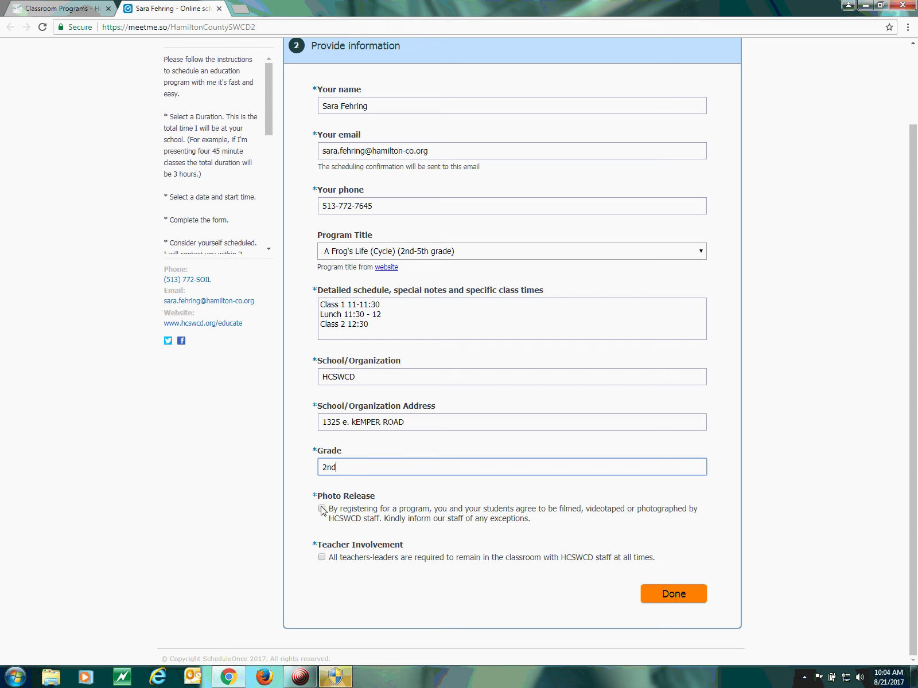
left_click(321, 509)
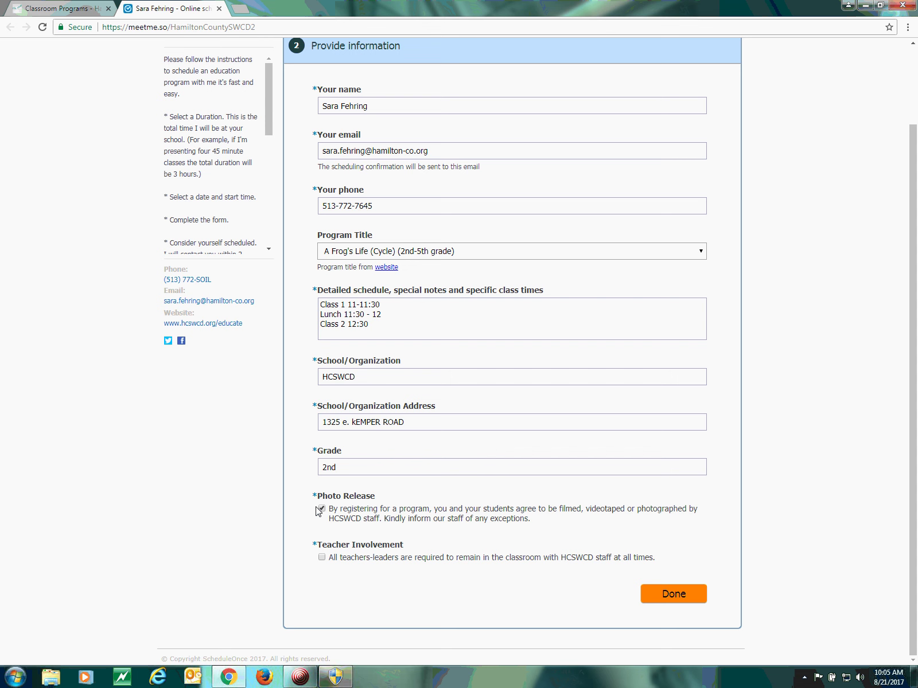
left_click(322, 557)
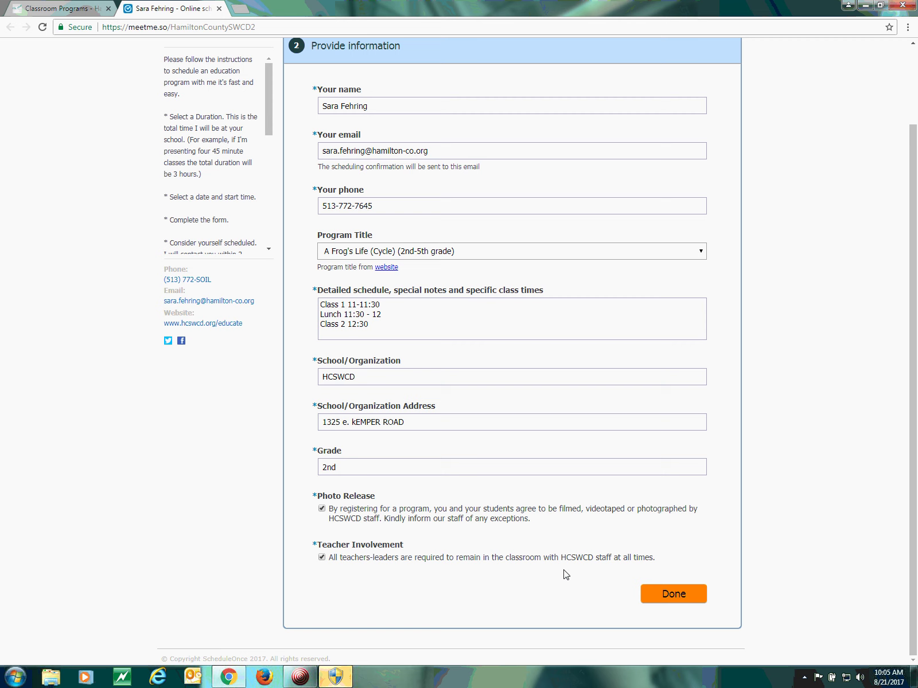
Submit the completed booking form with the orange Done button
left_click(650, 595)
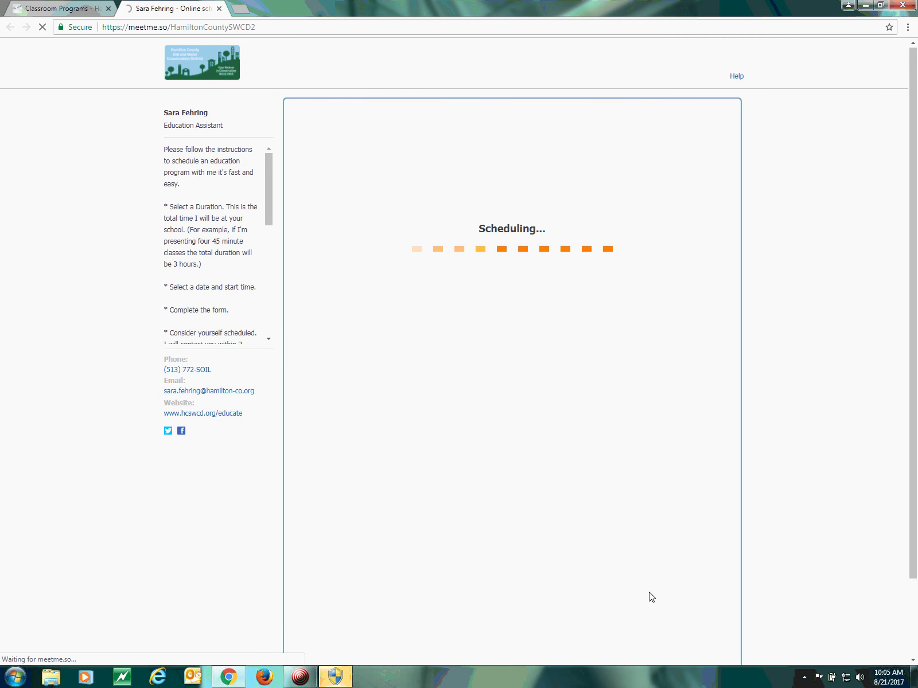